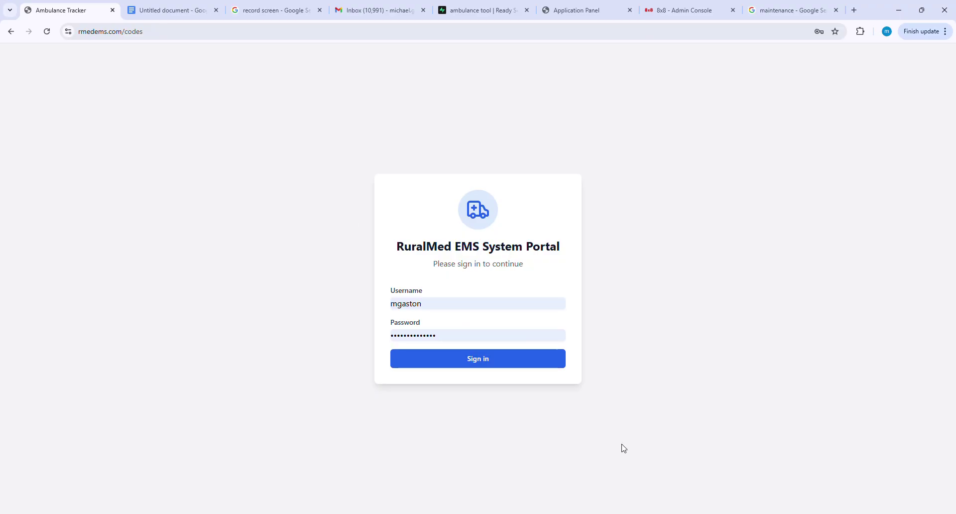
# Sign in and land on the company codes: tablet login, Vandalia Base door code, IPCR website code.
pyautogui.click(490, 367)
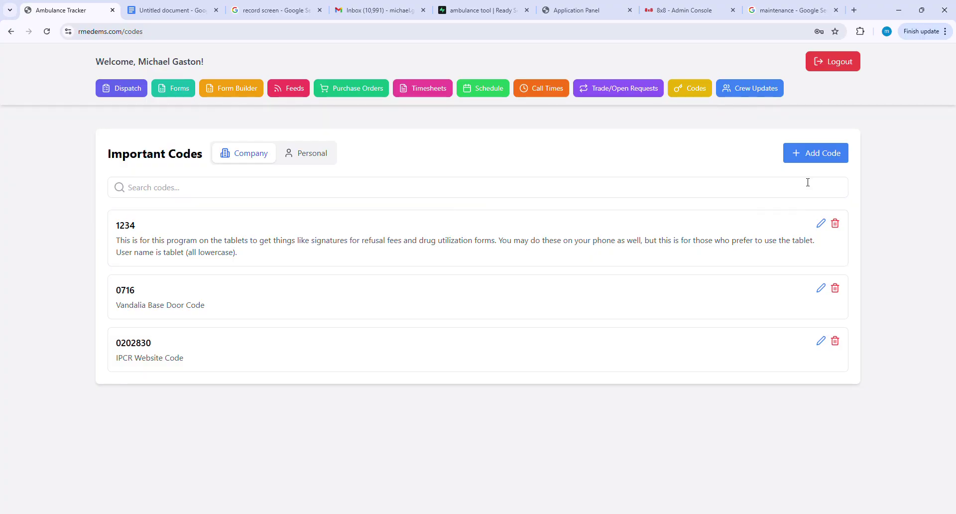
pyautogui.click(821, 159)
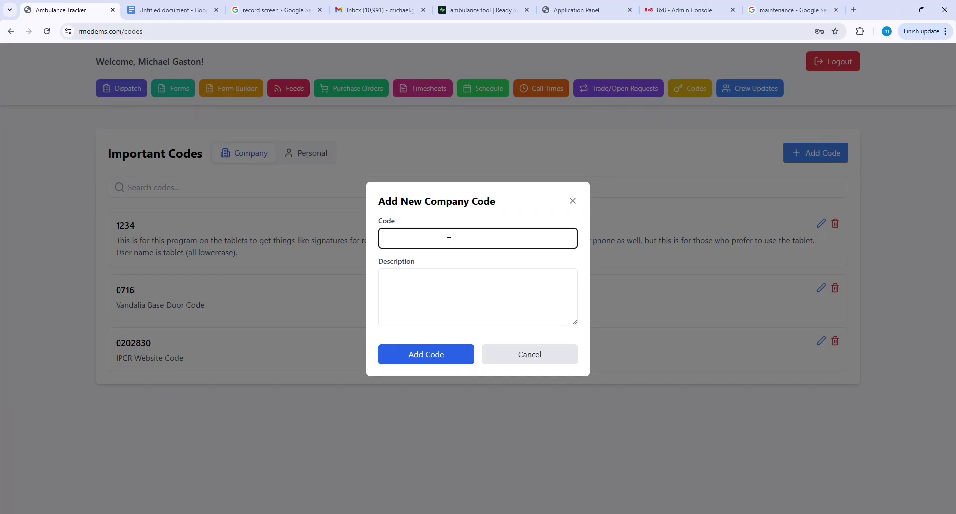
pyautogui.click(453, 290)
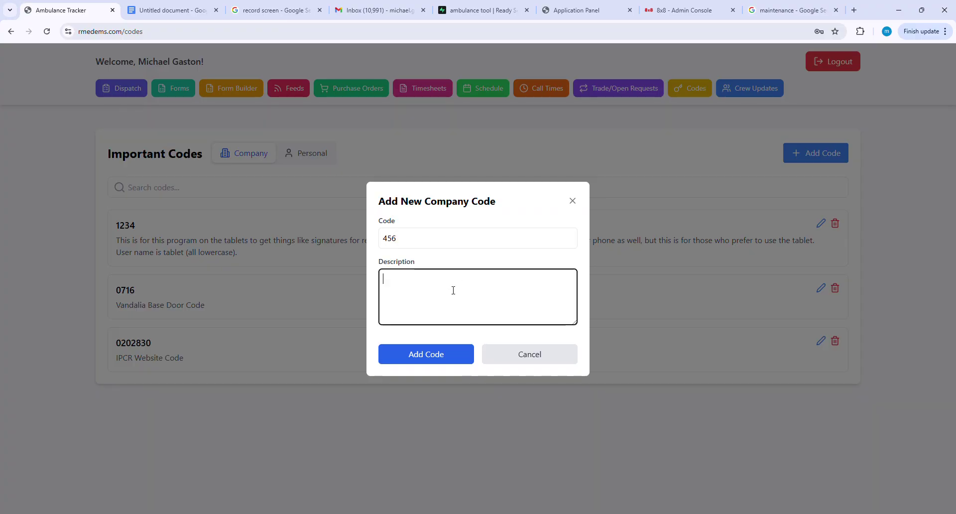
pyautogui.write('Highland ED Code')
pyautogui.click(572, 200)
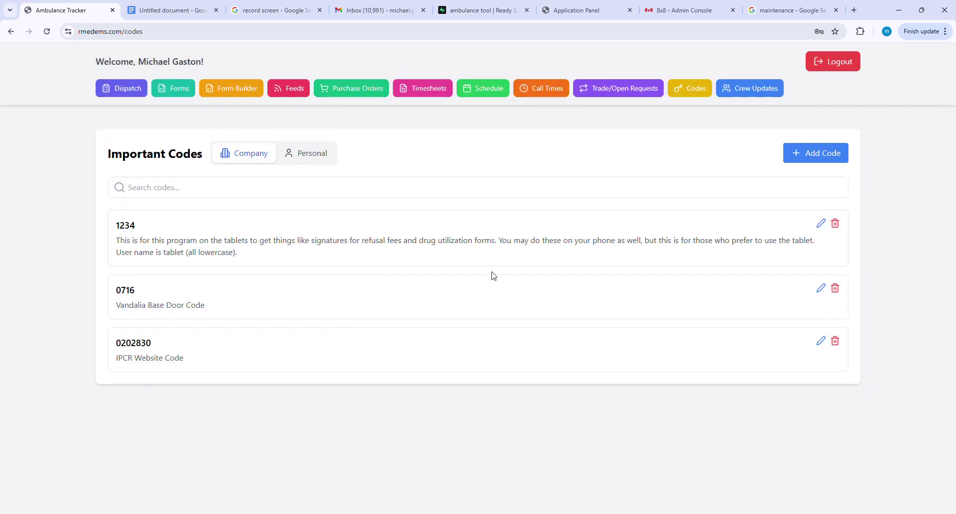
pyautogui.click(307, 159)
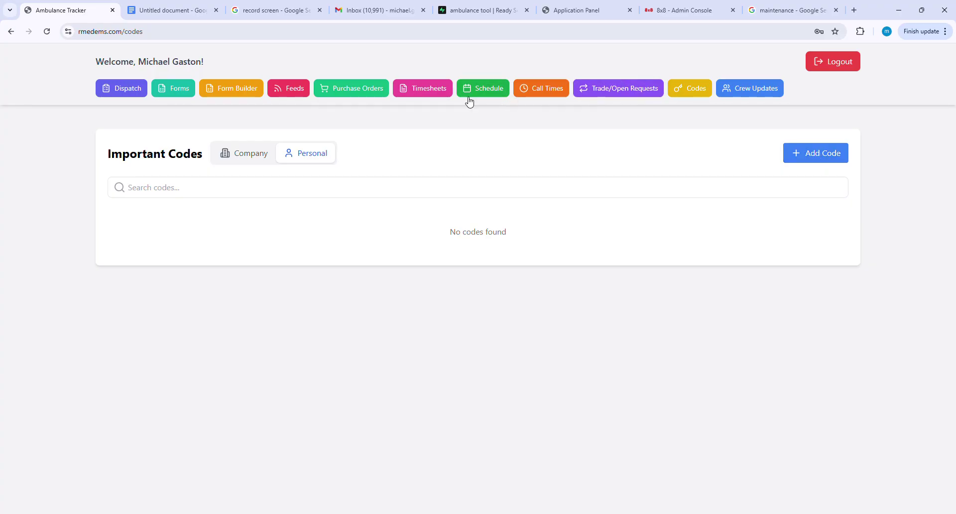
# Switch the Important Codes panel to the Personal list, which shows 'No codes found'.
pyautogui.click(484, 92)
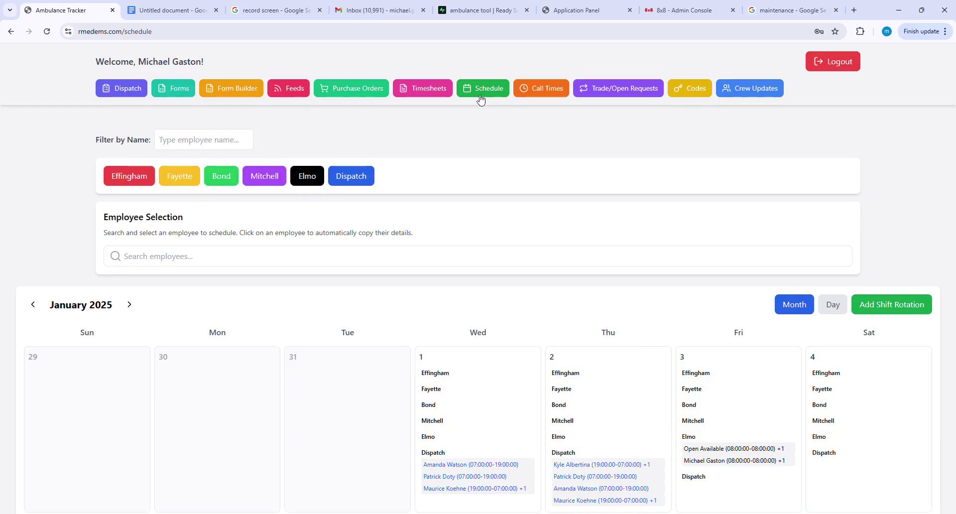
# Filter the January 2025 schedule by an employee's first name, then clear the filter again.
pyautogui.scroll(-1, 662, 214)
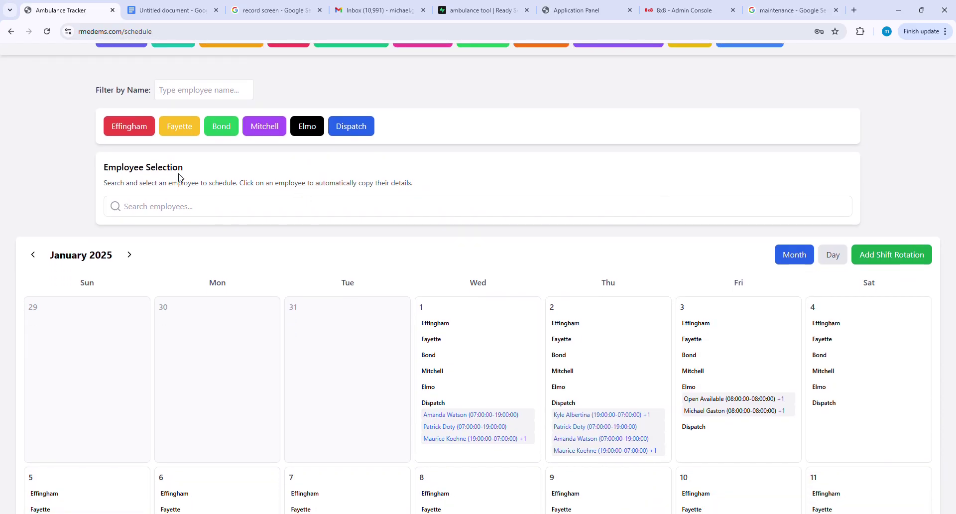
pyautogui.scroll(1, 376, 230)
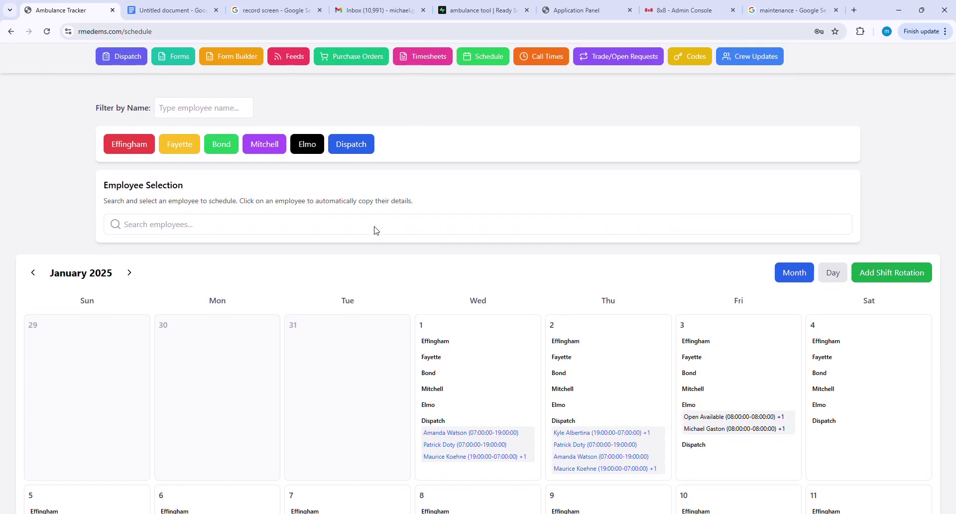
pyautogui.scroll(1, 376, 230)
pyautogui.click(191, 142)
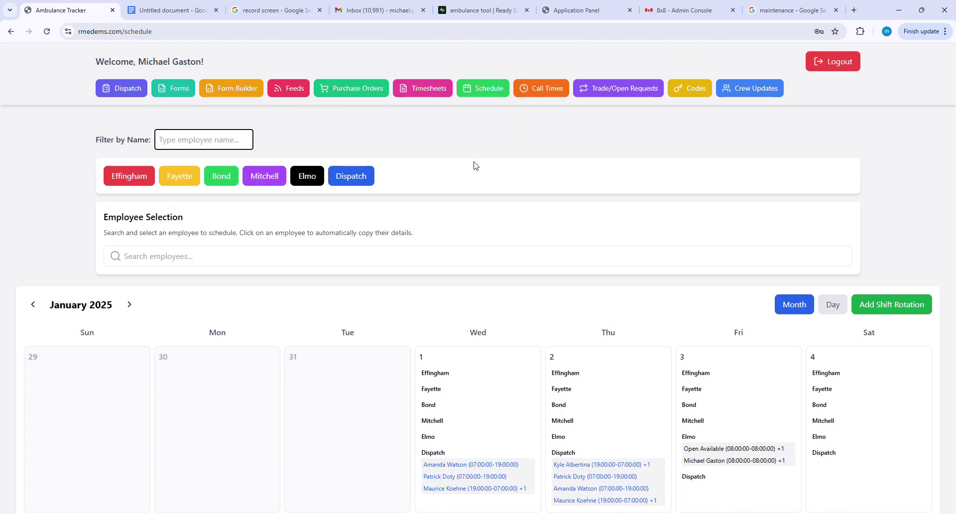
pyautogui.scroll(-11, 541, 177)
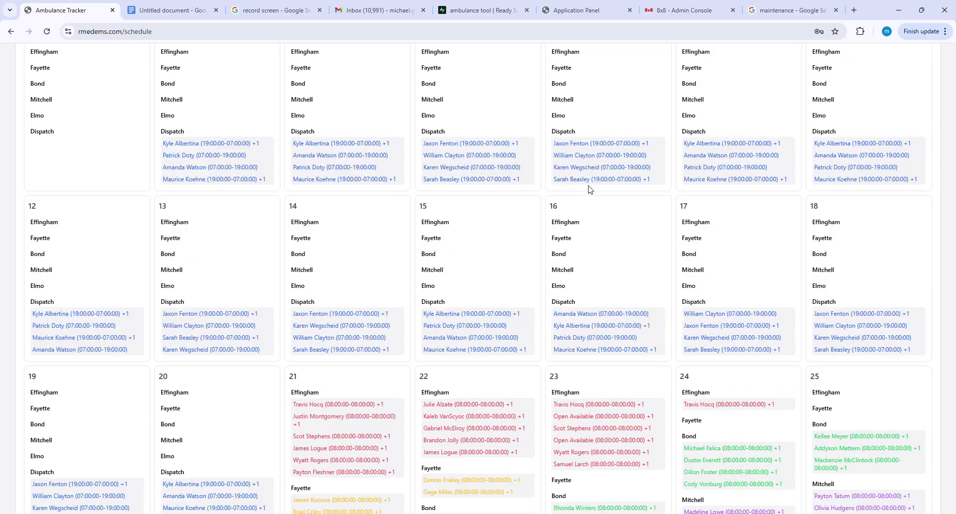
pyautogui.scroll(12, 298, 289)
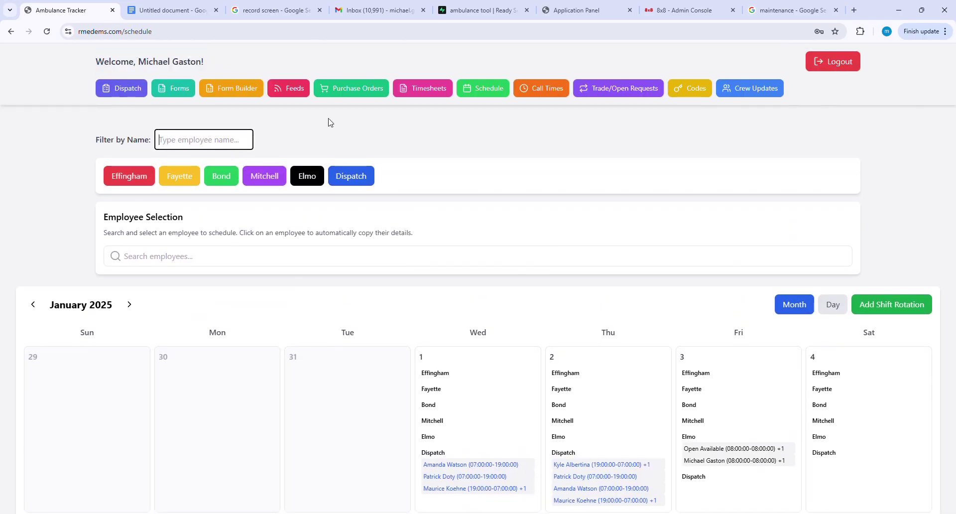
pyautogui.write('amanda')
pyautogui.scroll(-6, 548, 364)
pyautogui.scroll(6, 539, 394)
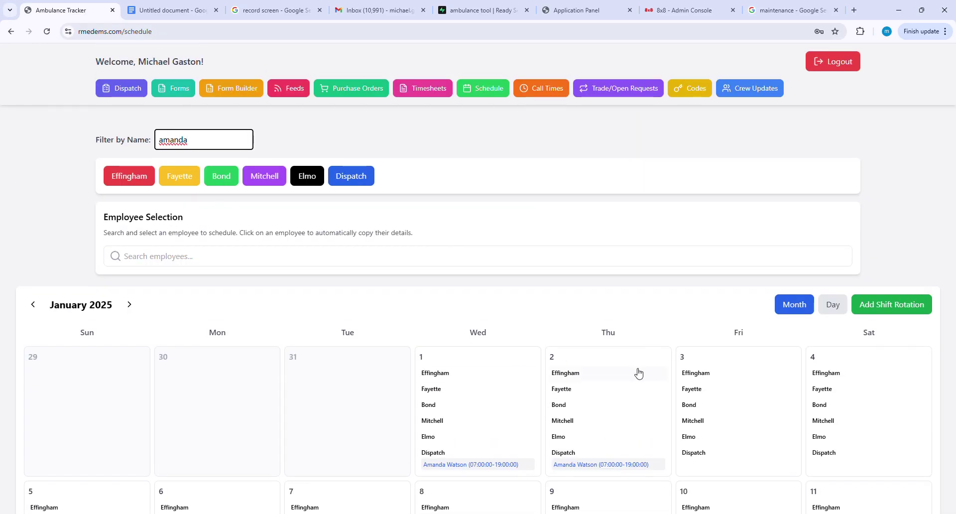
pyautogui.moveTo(188, 140); pyautogui.dragTo(124, 142)
pyautogui.press('BackSpace')
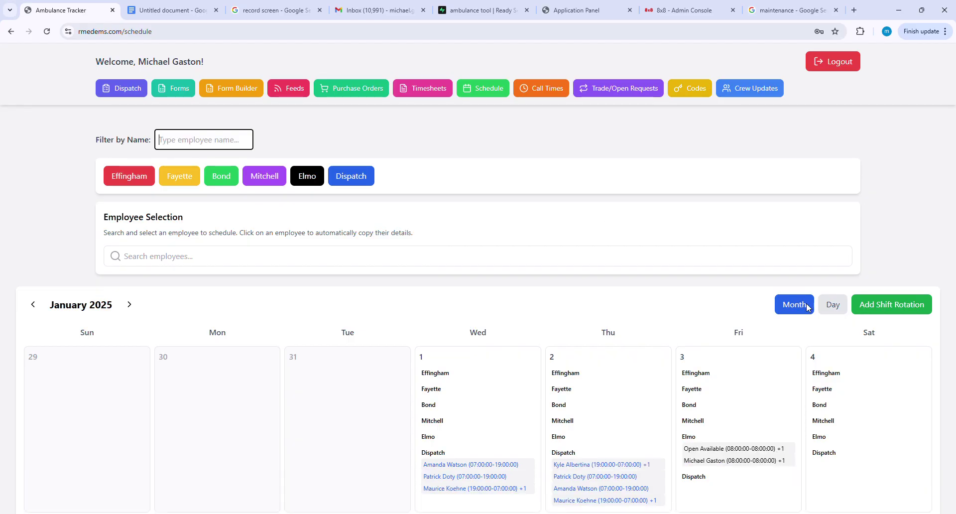
# View the schedule in Day view, then return to the Month view.
pyautogui.click(833, 305)
pyautogui.scroll(-10, 380, 325)
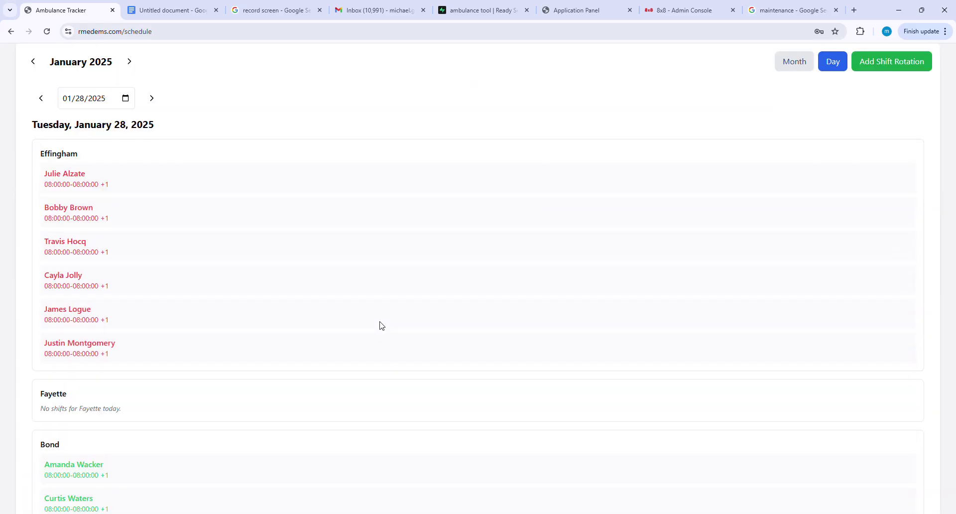
pyautogui.scroll(10, 380, 325)
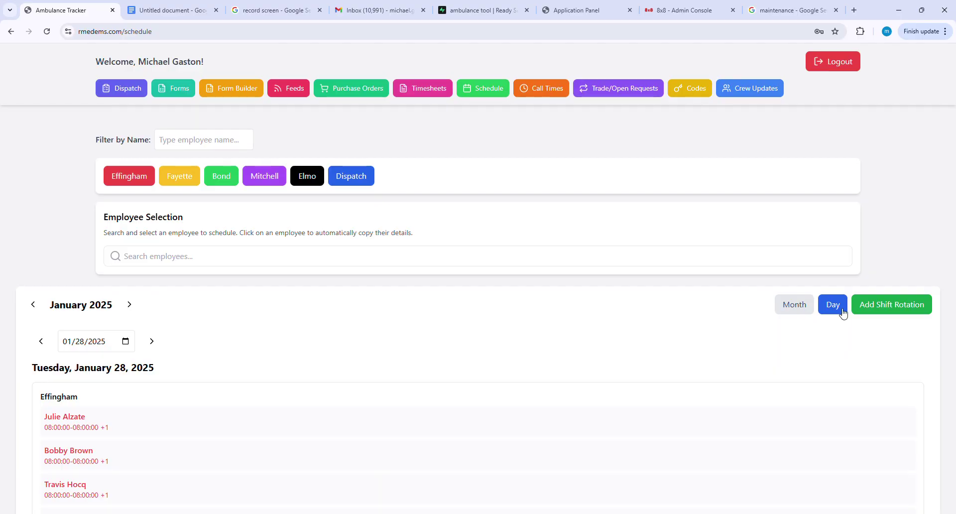
pyautogui.click(791, 304)
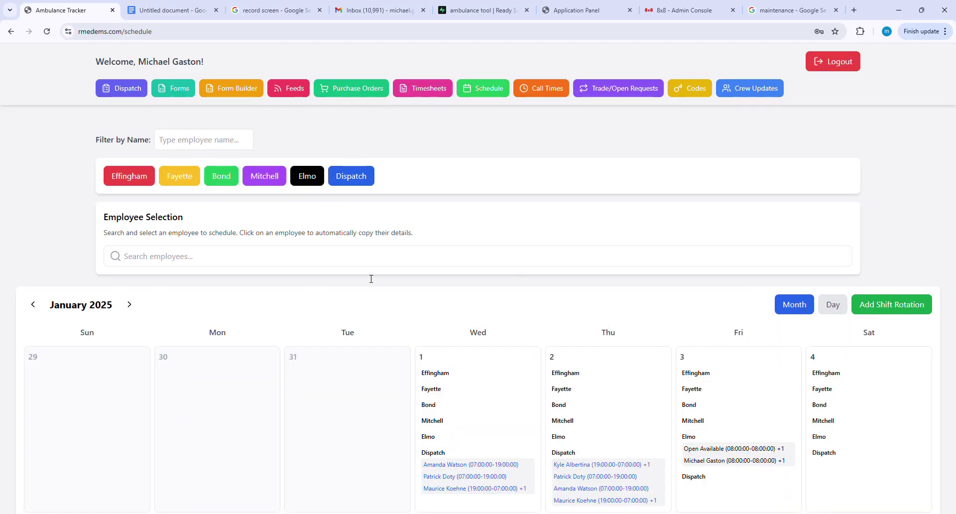
pyautogui.scroll(-3, 516, 330)
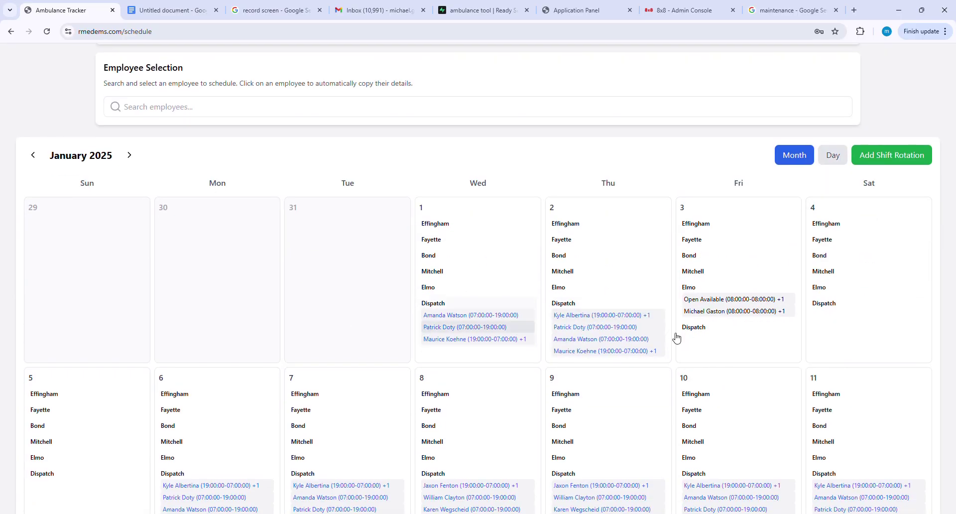
pyautogui.scroll(-4, 538, 386)
pyautogui.scroll(6, 332, 310)
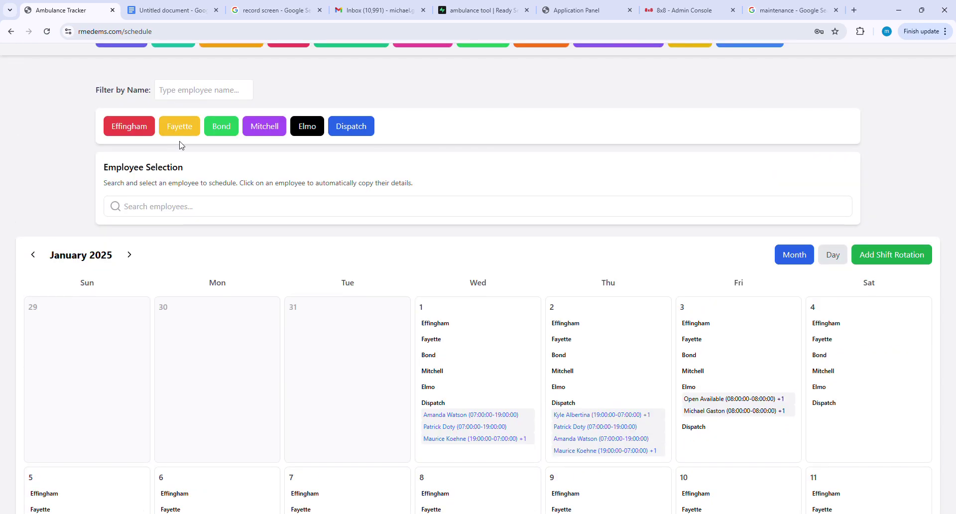
# Hide the Effingham, Fayette, Bond, Mitchell and Elmo shifts from the calendar.
pyautogui.click(136, 127)
pyautogui.click(193, 127)
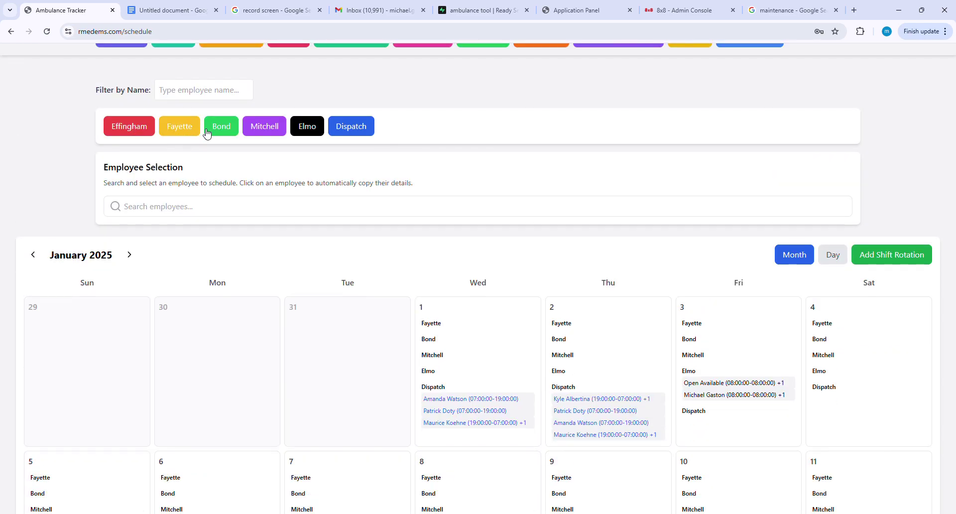
pyautogui.click(221, 127)
pyautogui.click(265, 128)
pyautogui.click(307, 127)
pyautogui.scroll(-5, 640, 306)
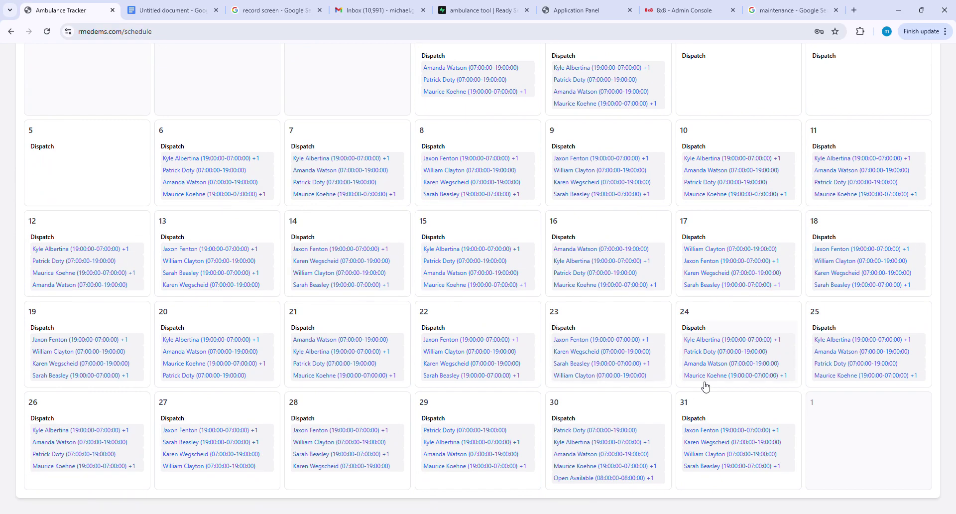
pyautogui.scroll(5, 431, 350)
pyautogui.scroll(-1, 431, 351)
# Show the Effingham, Elmo, Mitchell and Bond shifts on the calendar again.
pyautogui.click(129, 156)
pyautogui.scroll(-3, 492, 406)
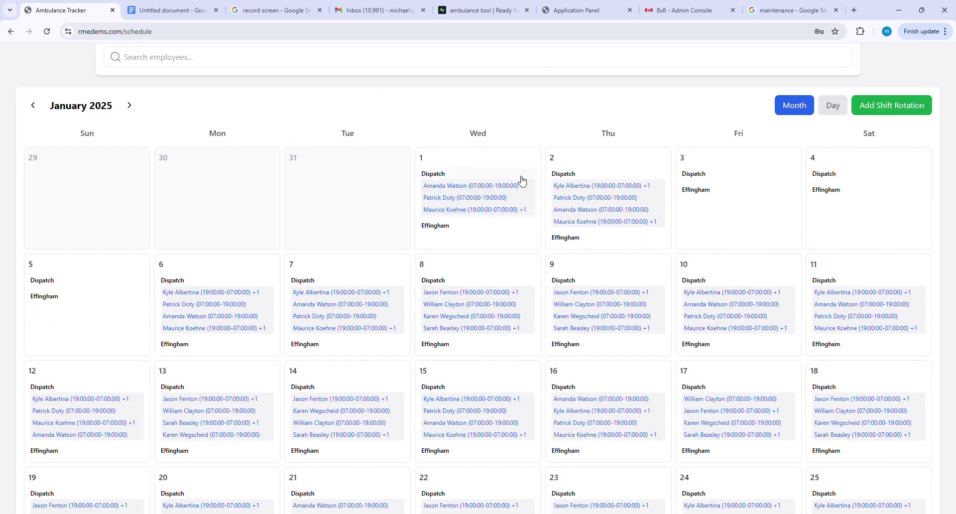
pyautogui.scroll(4, 491, 228)
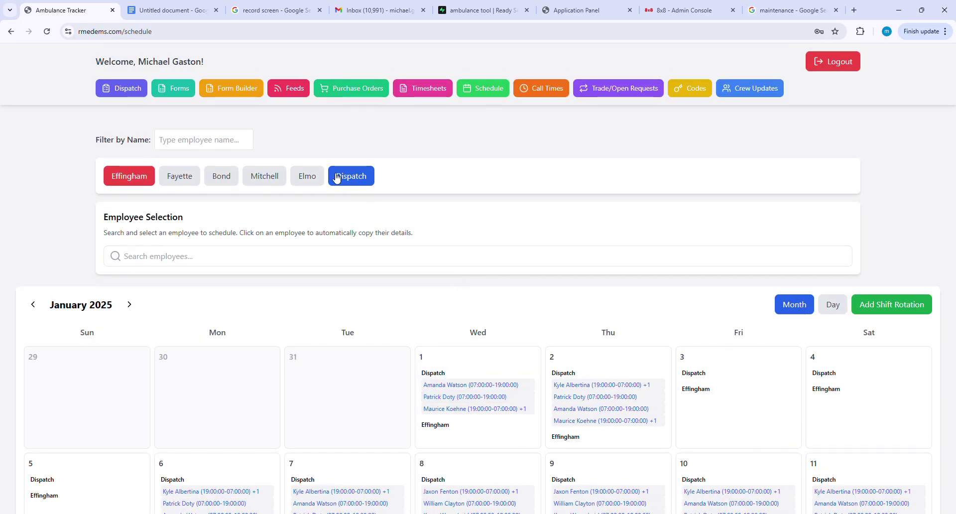
pyautogui.click(307, 177)
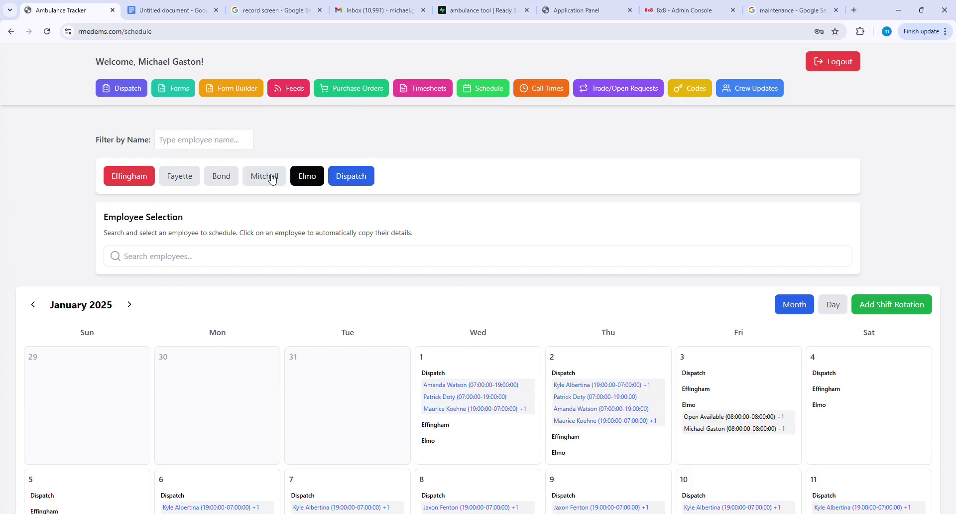
pyautogui.click(224, 176)
pyautogui.click(47, 31)
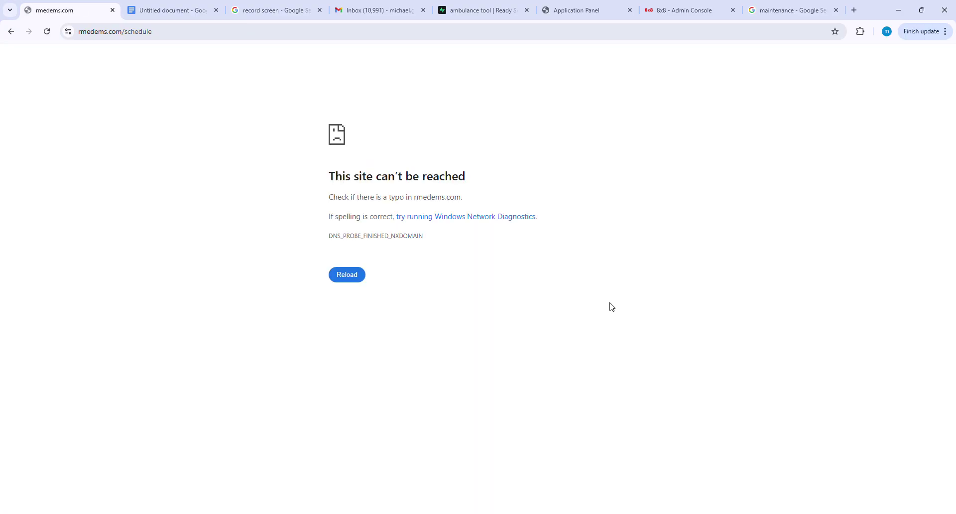
# Reload the unreachable page so the January 2025 calendar shows all six locations' shifts.
pyautogui.click(47, 31)
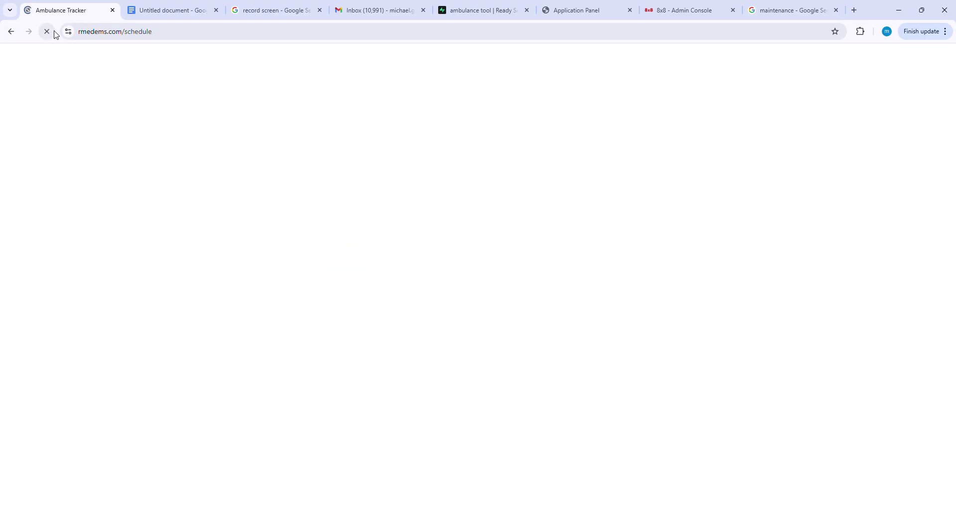
pyautogui.scroll(-4, 645, 259)
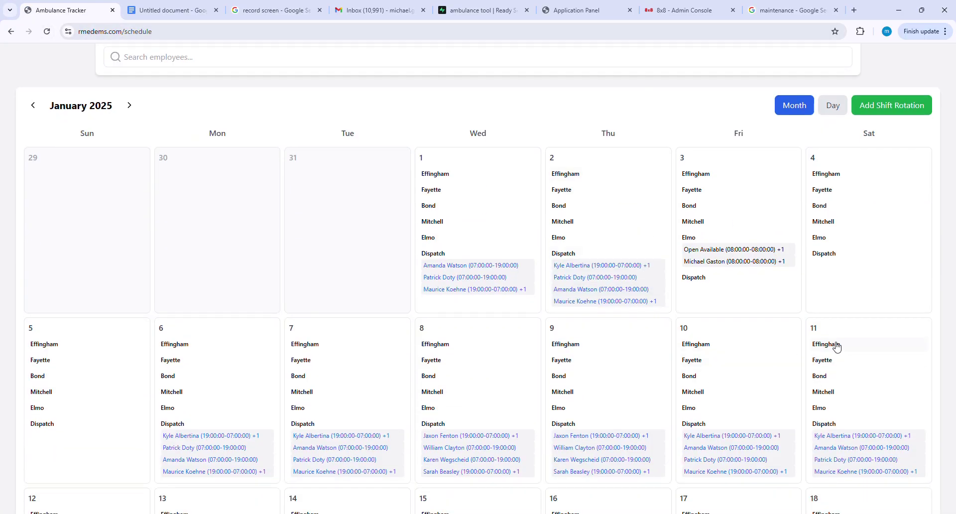
pyautogui.scroll(4, 540, 380)
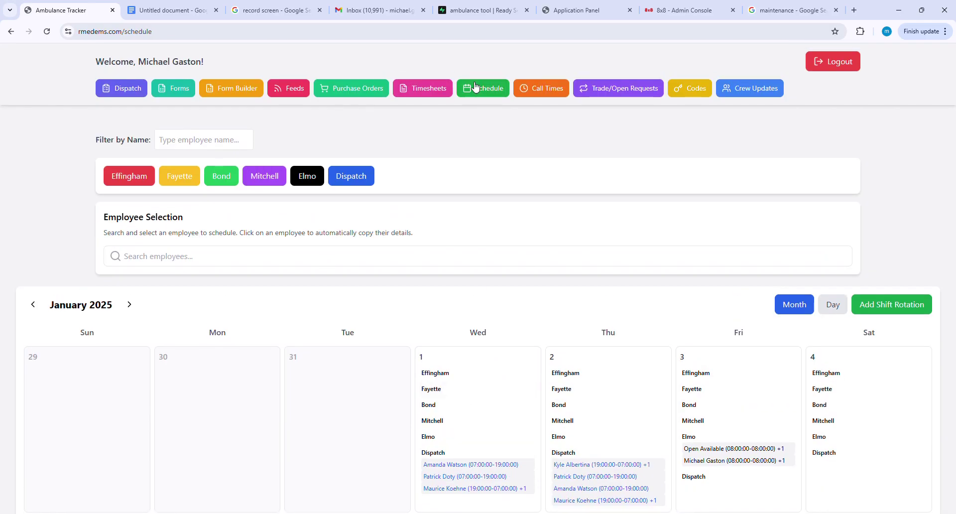
pyautogui.click(577, 89)
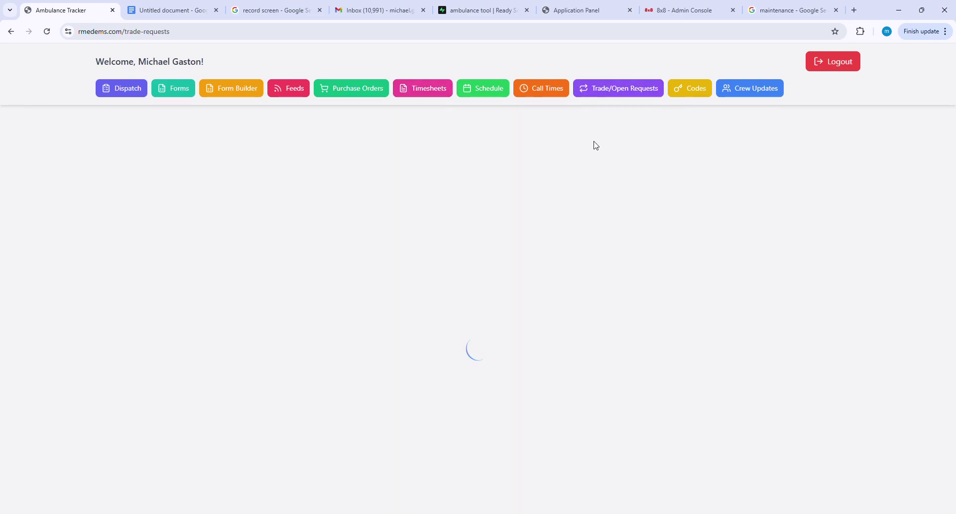
pyautogui.scroll(-1, 624, 304)
pyautogui.scroll(-1, 624, 305)
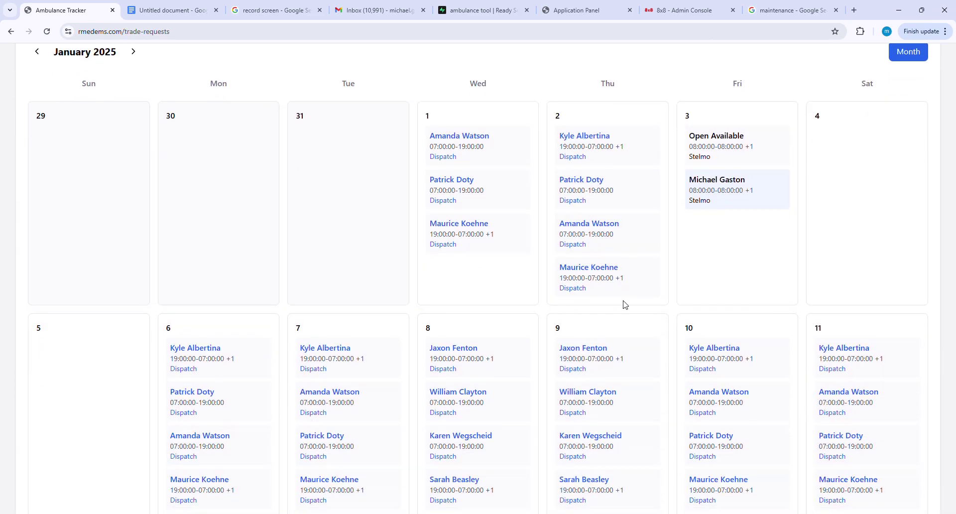
pyautogui.scroll(-3, 625, 376)
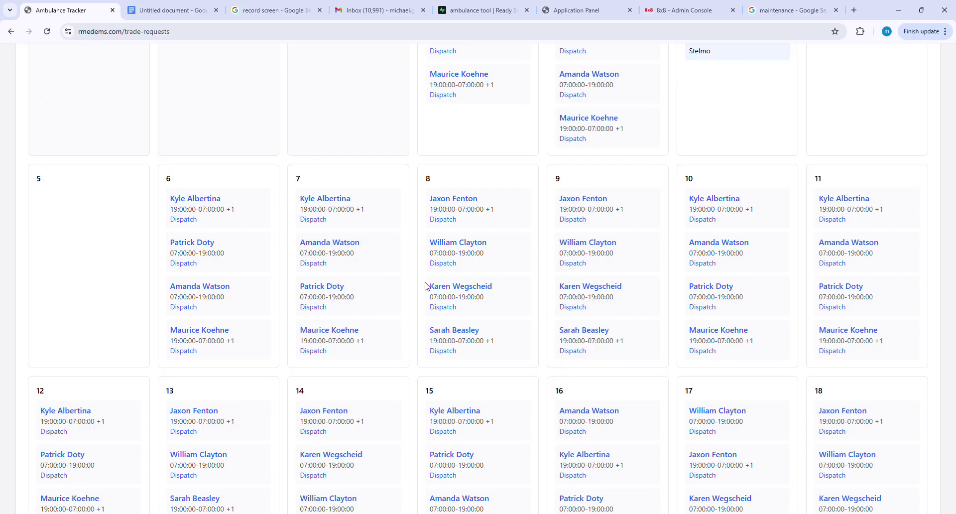
pyautogui.click(232, 255)
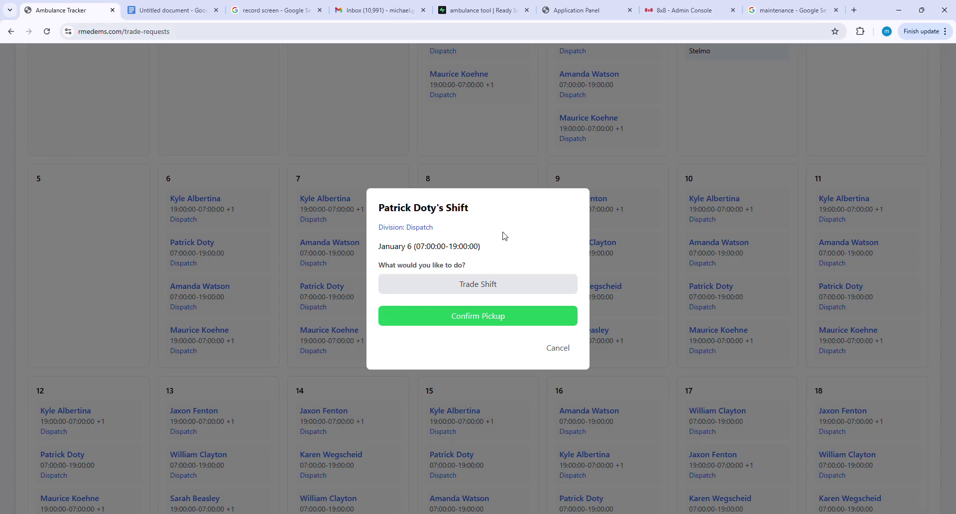
pyautogui.click(504, 285)
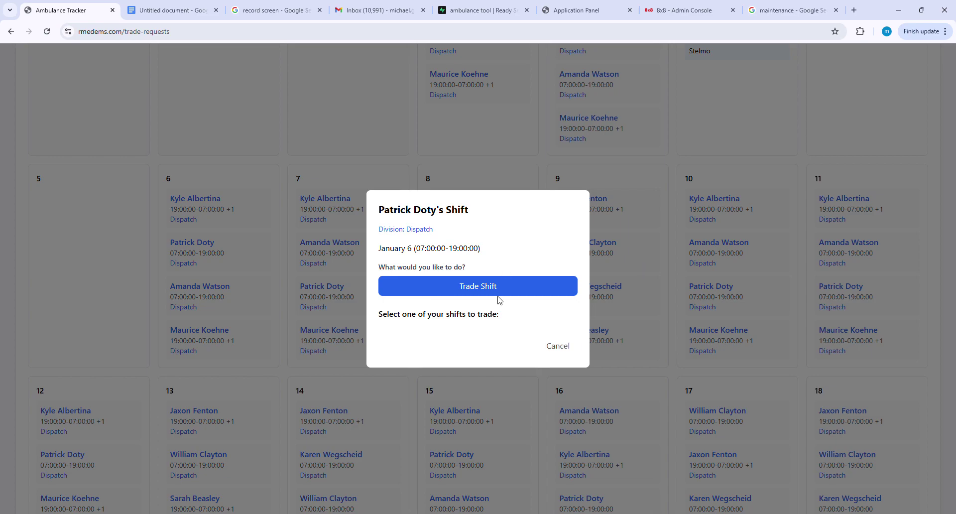
pyautogui.click(569, 350)
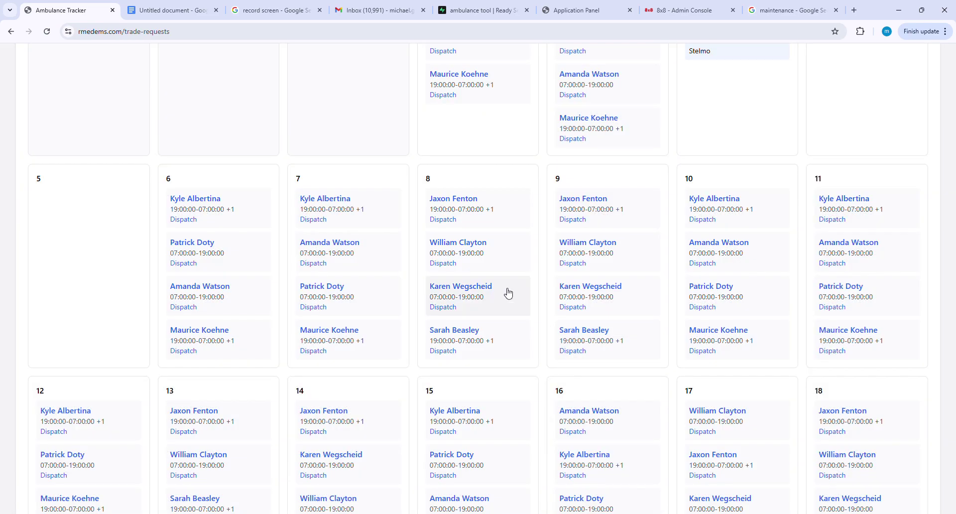
pyautogui.scroll(-15, 508, 294)
pyautogui.scroll(-10, 507, 297)
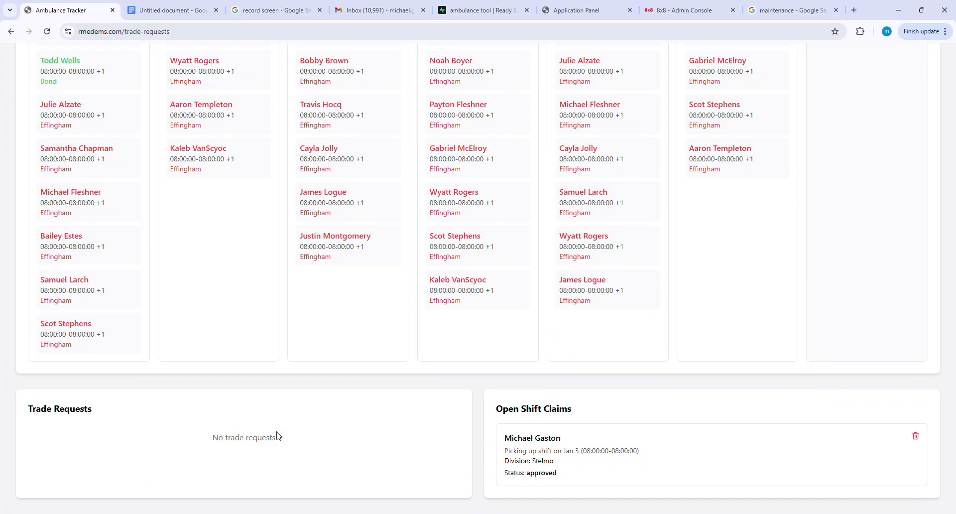
pyautogui.scroll(10, 612, 381)
pyautogui.scroll(15, 612, 381)
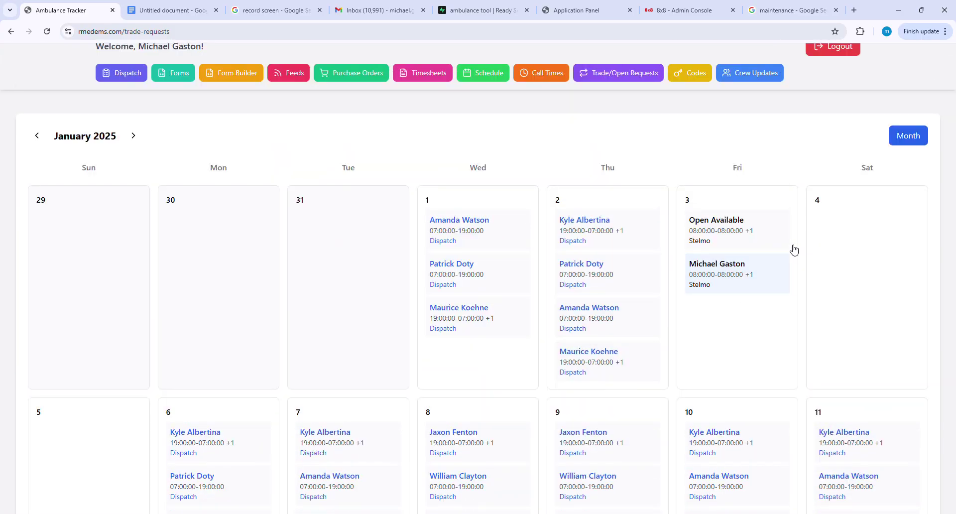
pyautogui.click(706, 234)
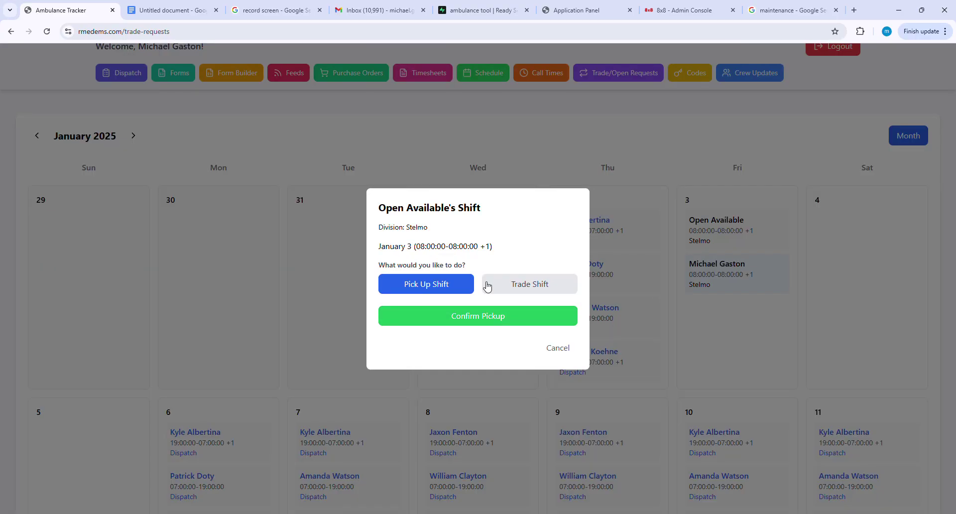
pyautogui.click(566, 319)
pyautogui.click(533, 285)
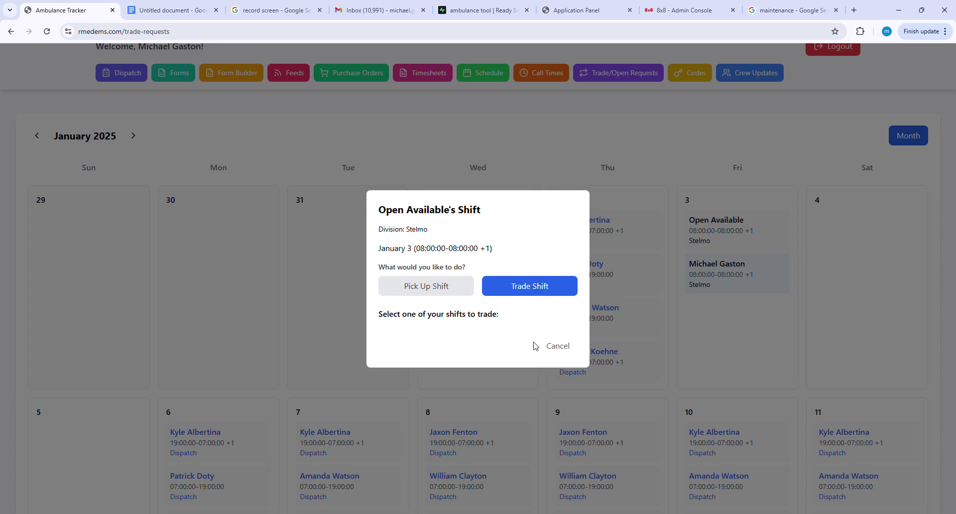
pyautogui.click(556, 346)
pyautogui.scroll(1, 552, 237)
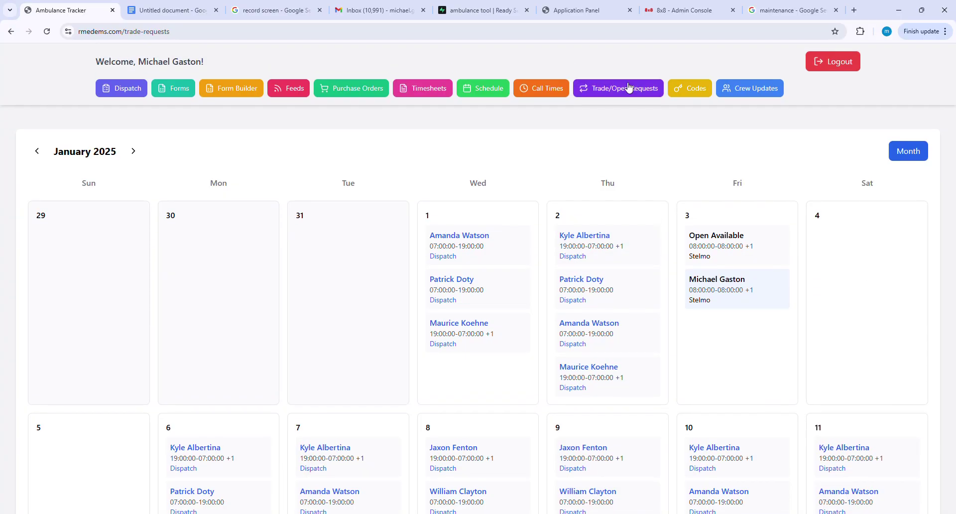
# Open the Region 3 and 6 Ambulance Check Sheet from Forms, then return to Available Forms.
pyautogui.click(184, 98)
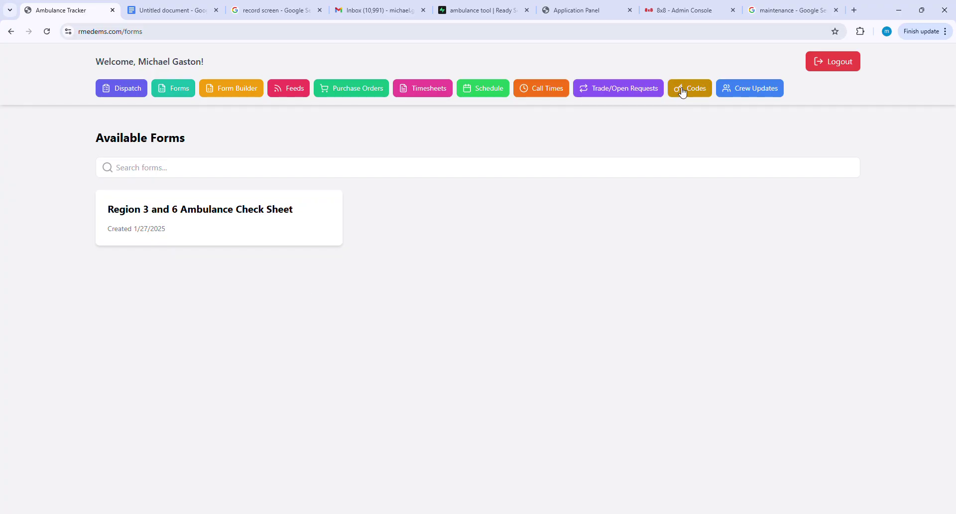
pyautogui.click(290, 217)
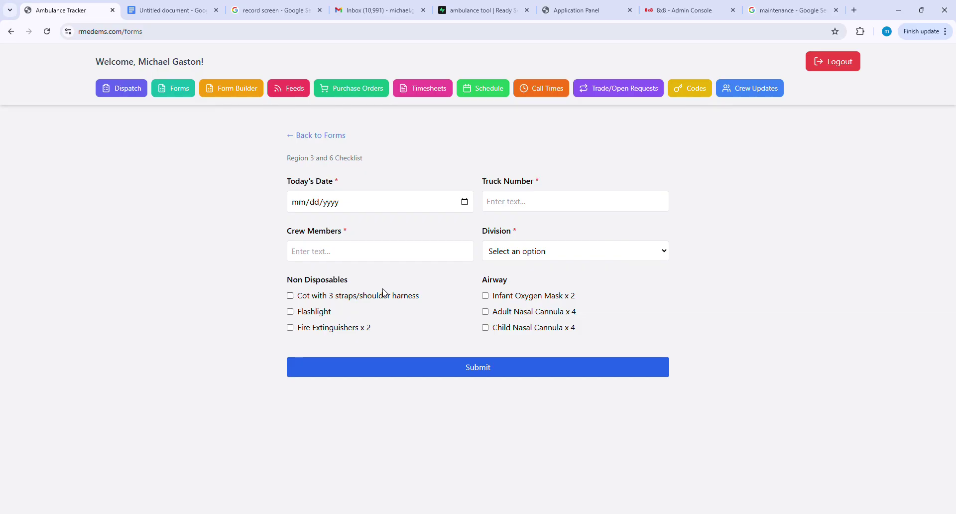
pyautogui.click(333, 140)
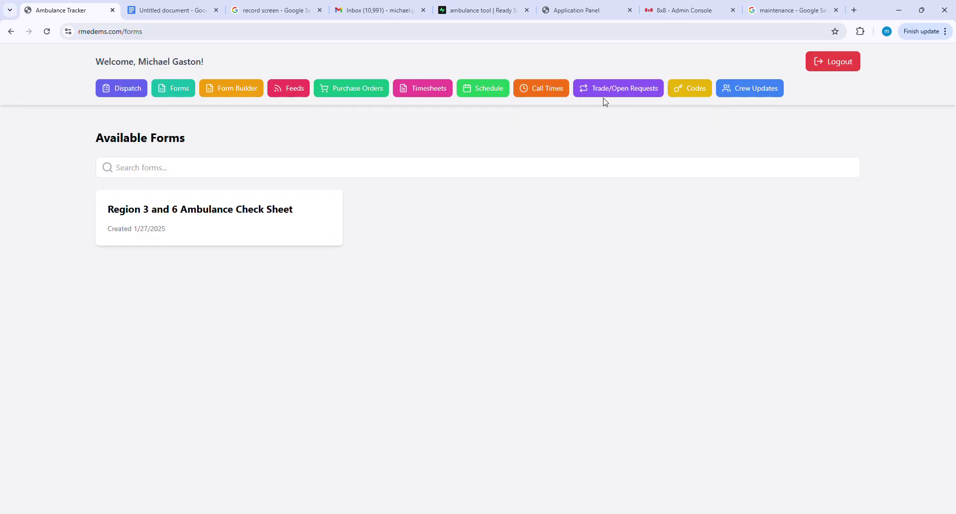
# Visit Important Codes, then open Feeds listing the AD HOC, Test and Maintenance channels.
pyautogui.click(696, 93)
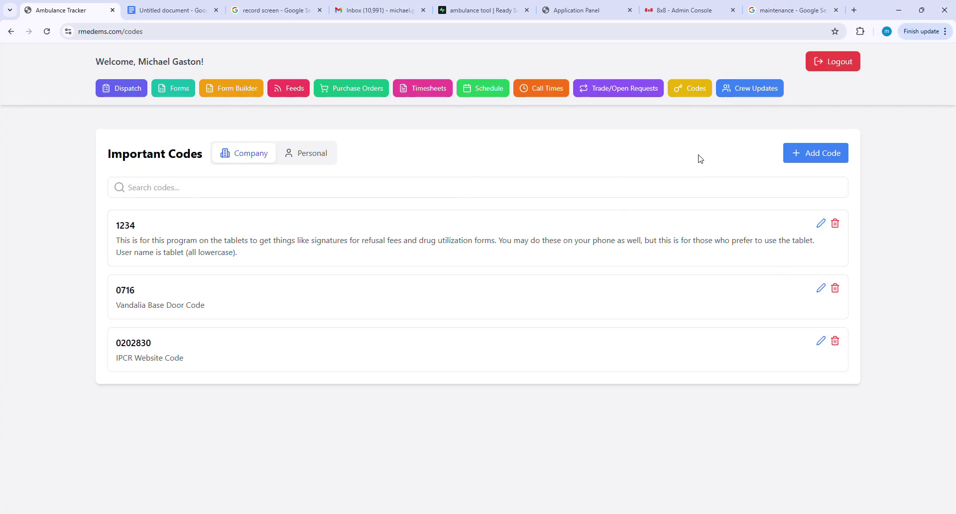
pyautogui.click(300, 94)
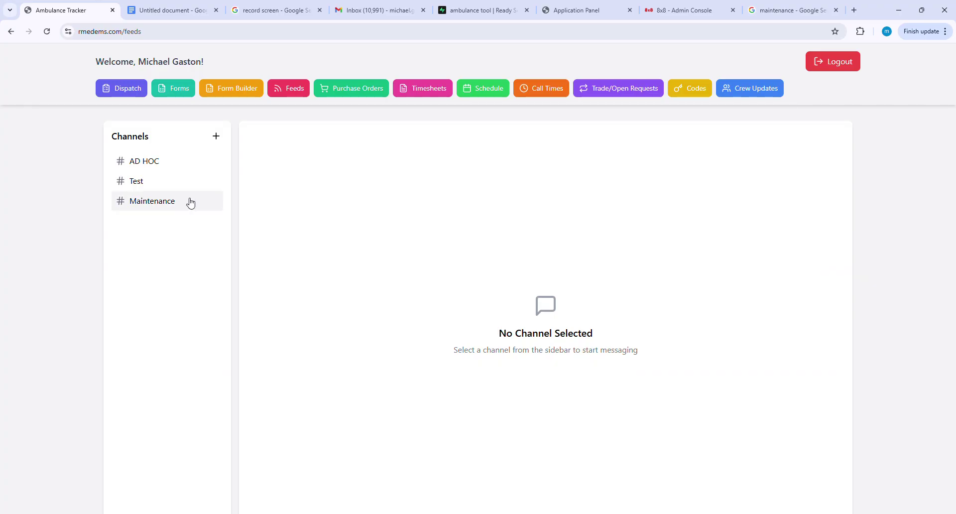
# Open the Maintenance channel and send the message 'med 5 needs new tires'.
pyautogui.click(151, 201)
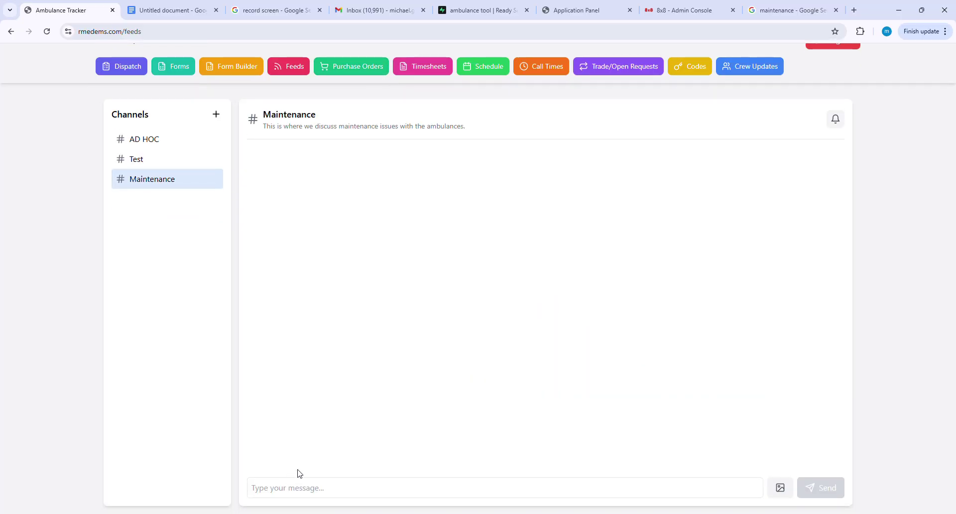
pyautogui.moveTo(299, 473); pyautogui.dragTo(384, 416)
pyautogui.click(374, 420)
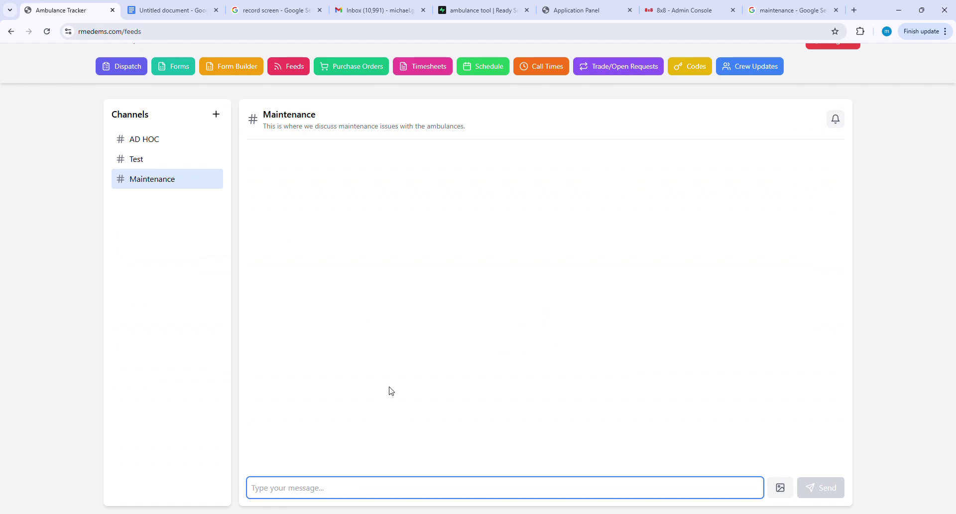
pyautogui.write('med')
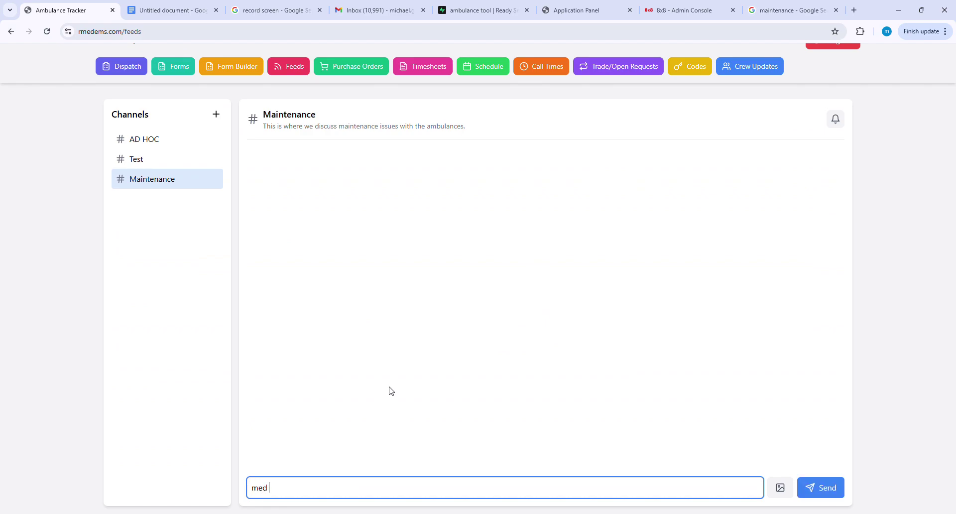
pyautogui.write(' 5 needs new tires')
pyautogui.press('Return')
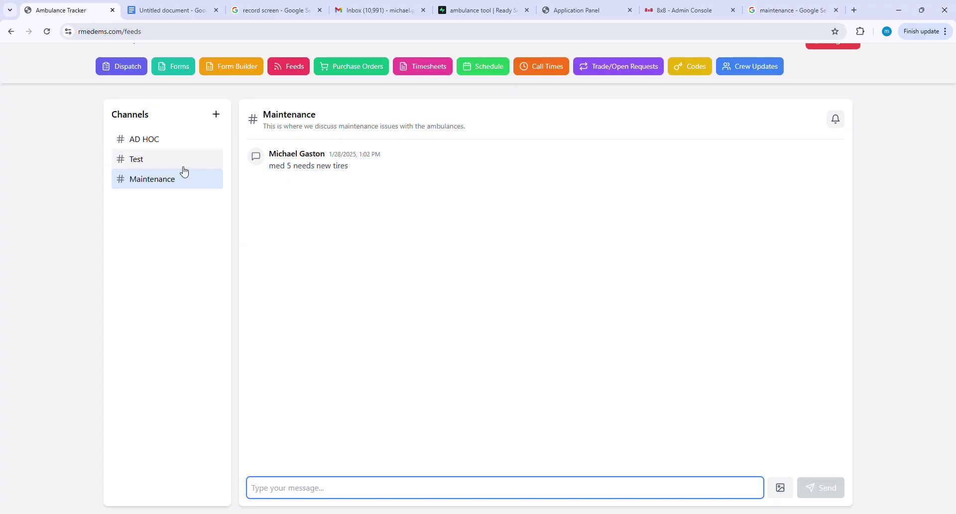
pyautogui.click(176, 153)
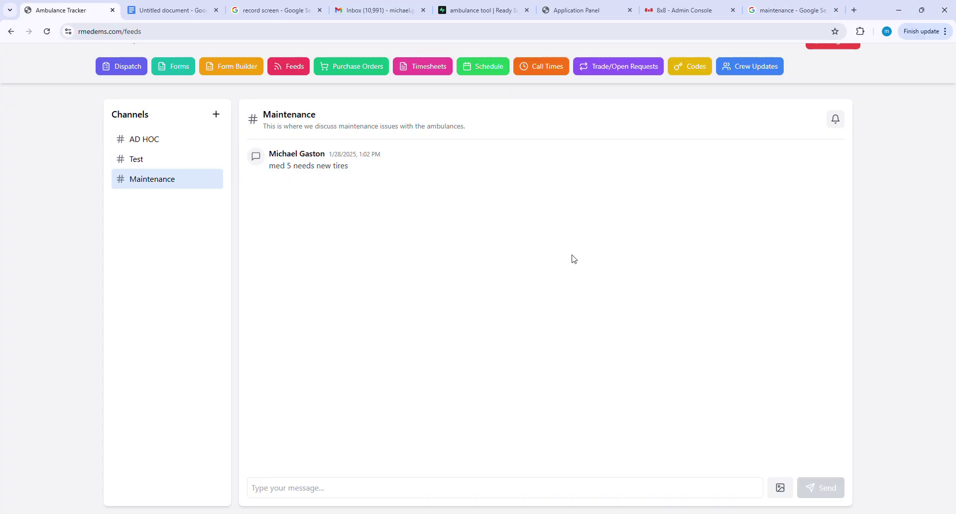
pyautogui.click(162, 141)
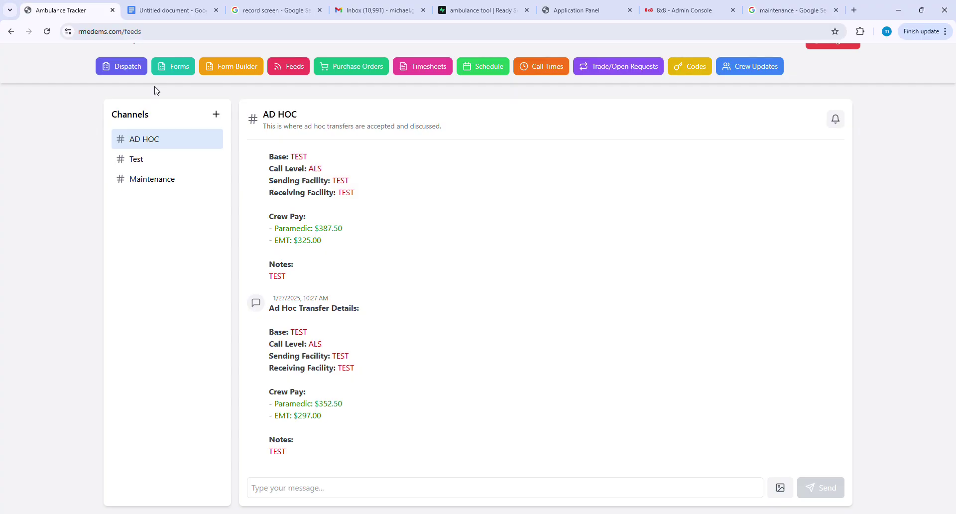
pyautogui.click(141, 72)
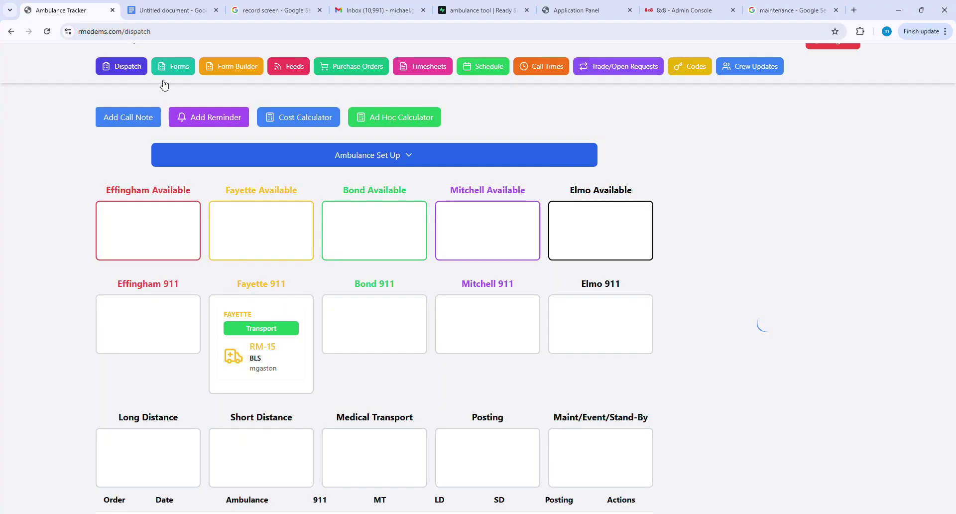
pyautogui.click(420, 119)
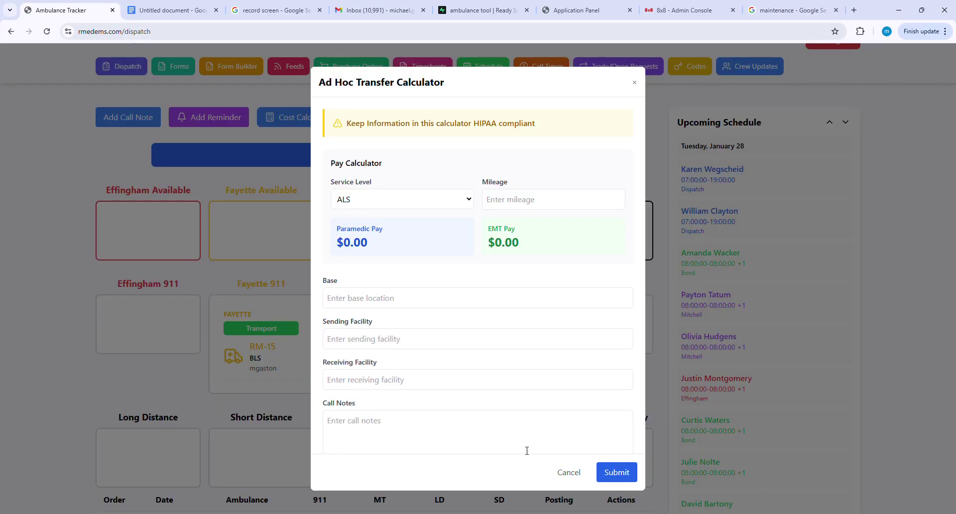
pyautogui.click(637, 85)
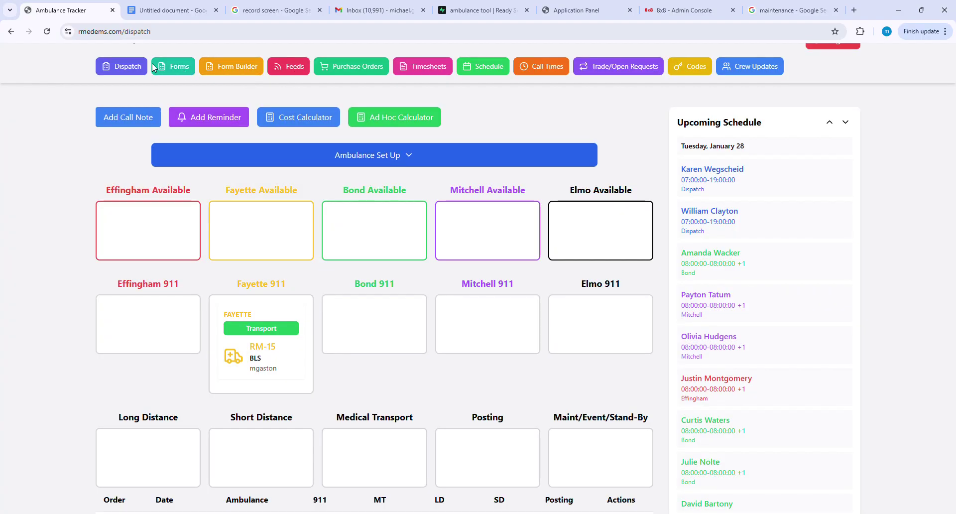
pyautogui.click(301, 68)
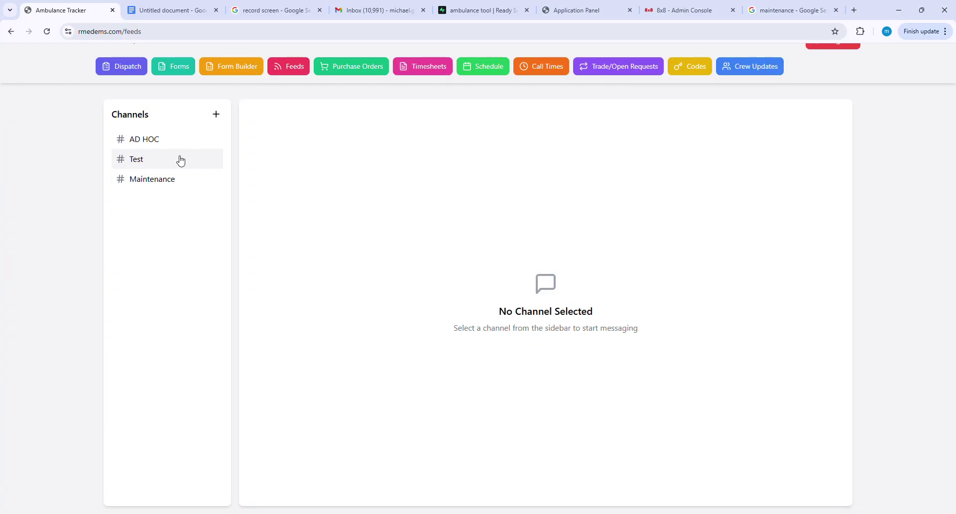
# Open the AD HOC channel, then view unit RM-15's enroute, on-scene and transport times.
pyautogui.click(194, 142)
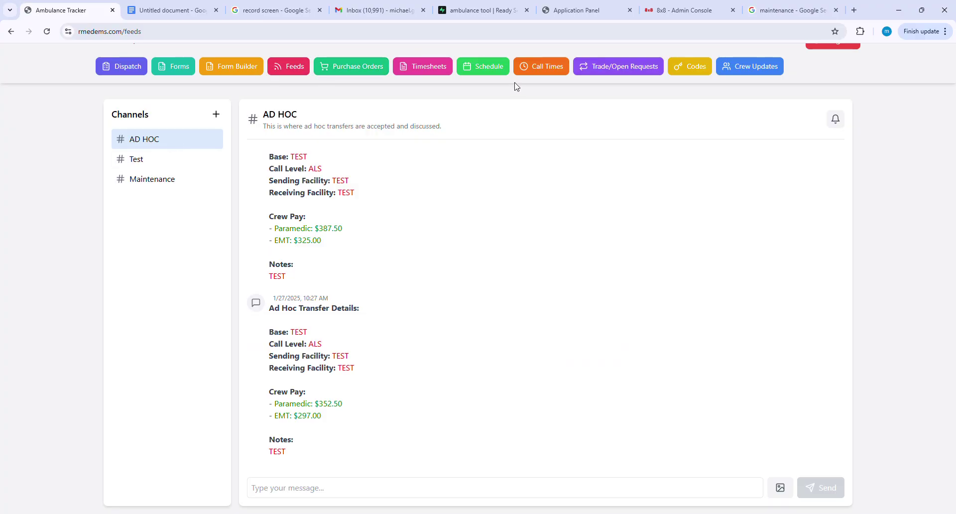
pyautogui.click(545, 73)
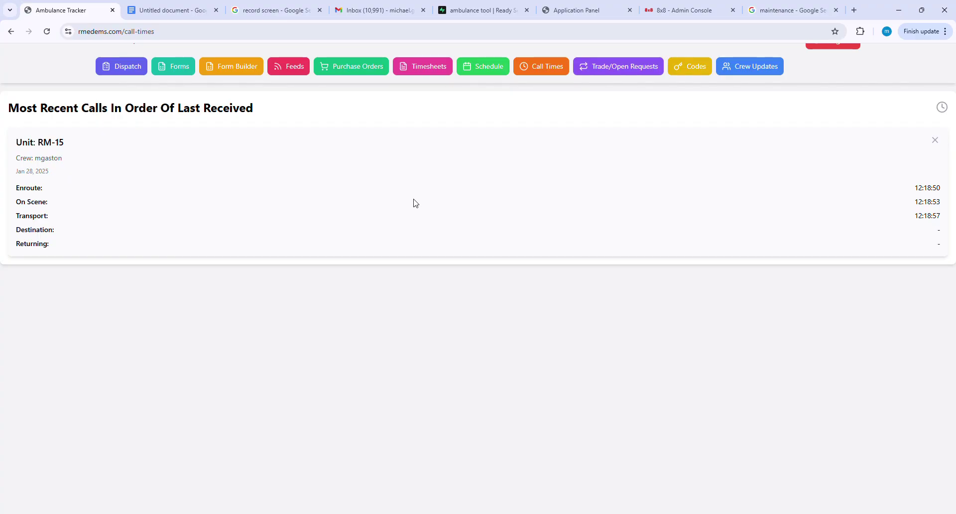
# Delete the RM-15 call card, leaving 'No call times recorded yet'.
pyautogui.click(934, 141)
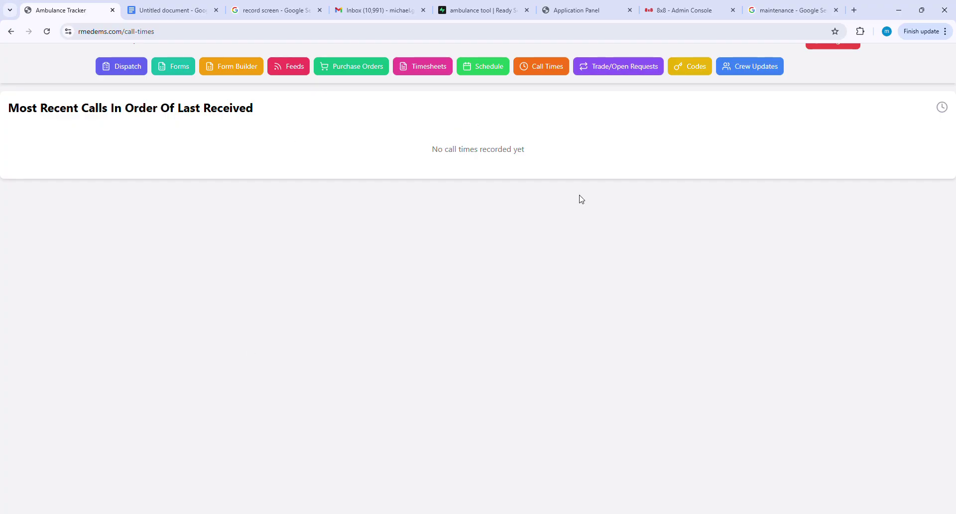
pyautogui.scroll(1, 580, 199)
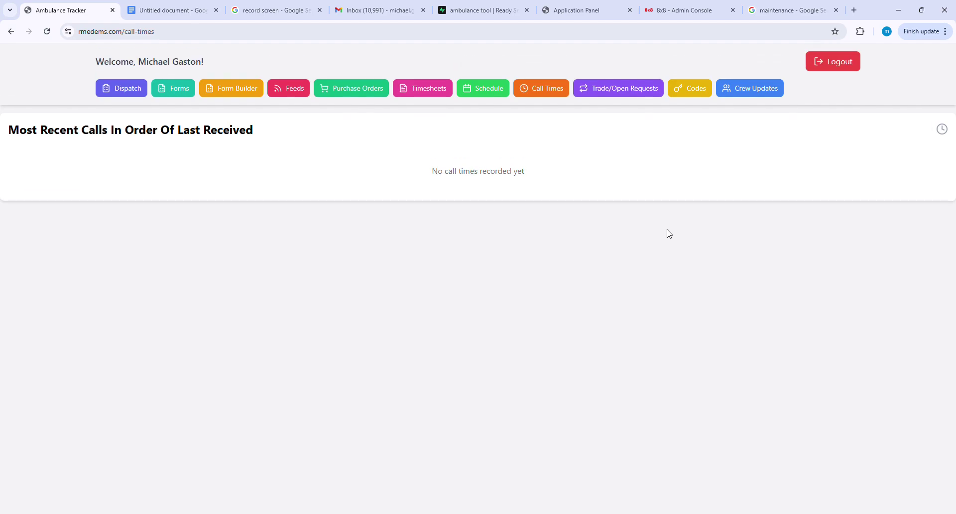